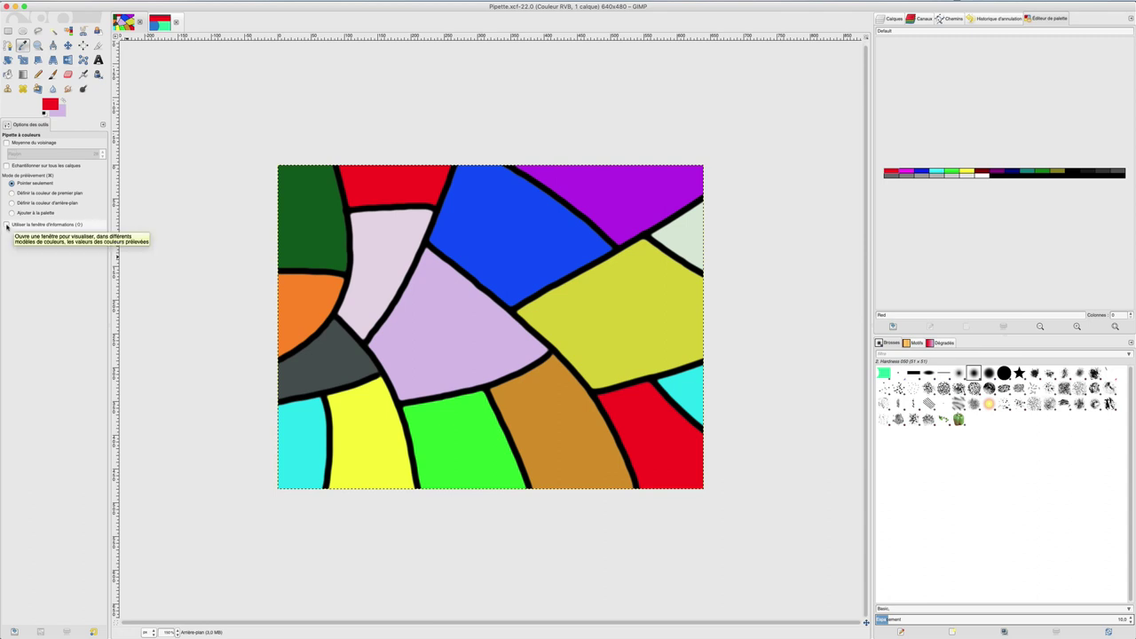
Show the picked blue 0042ff in the info window with RVB and TSV columns
shift+click(482, 210)
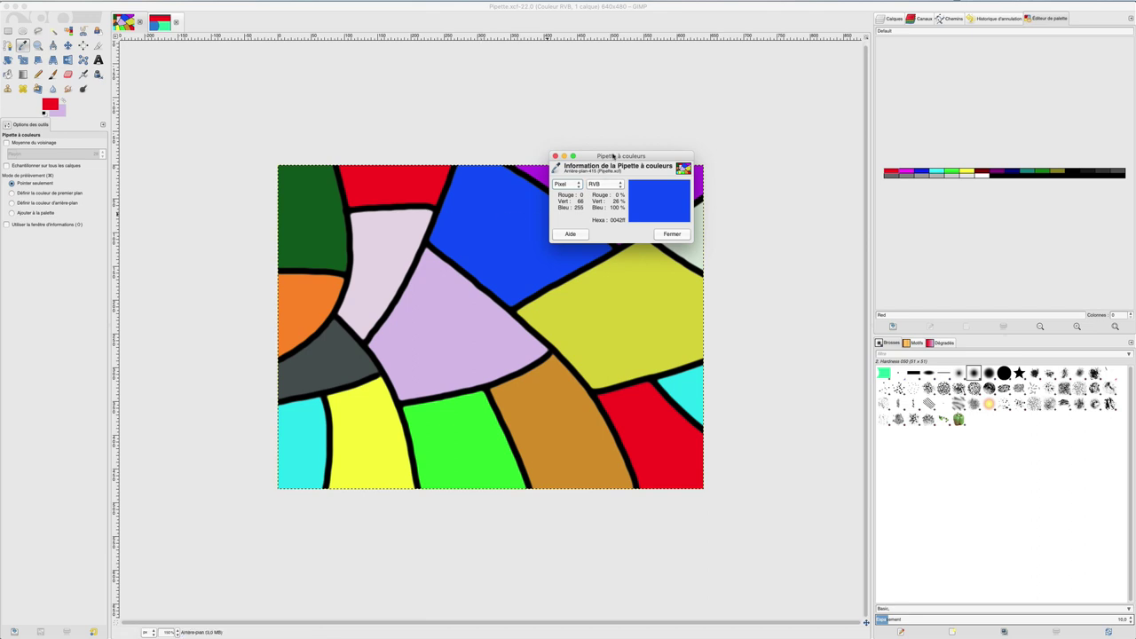
drag(613, 156, 688, 151)
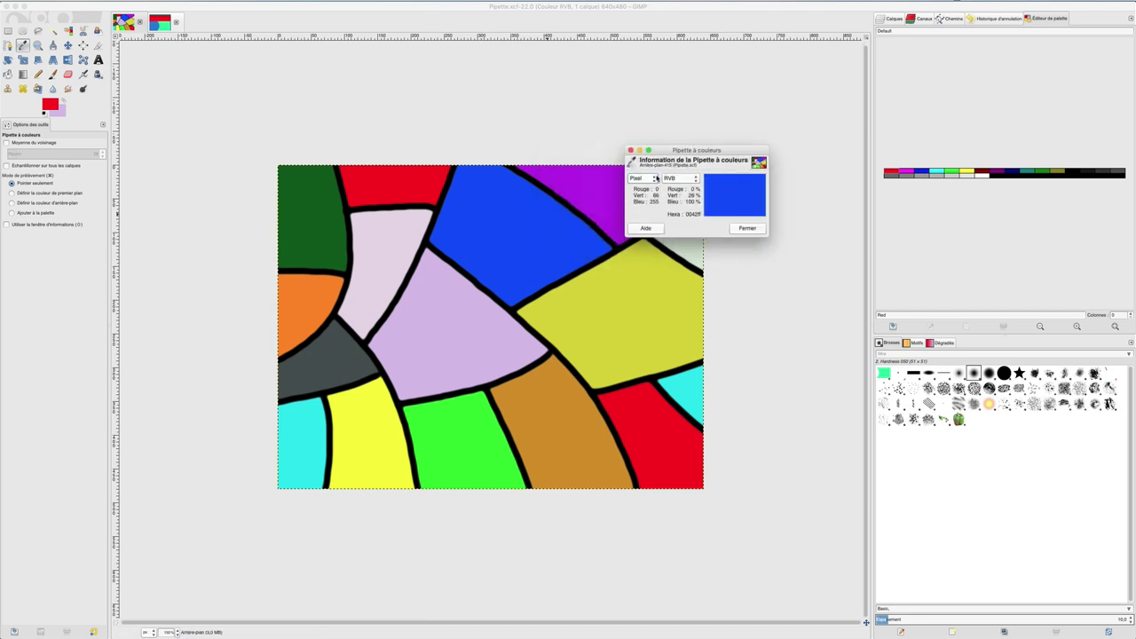
click(652, 179)
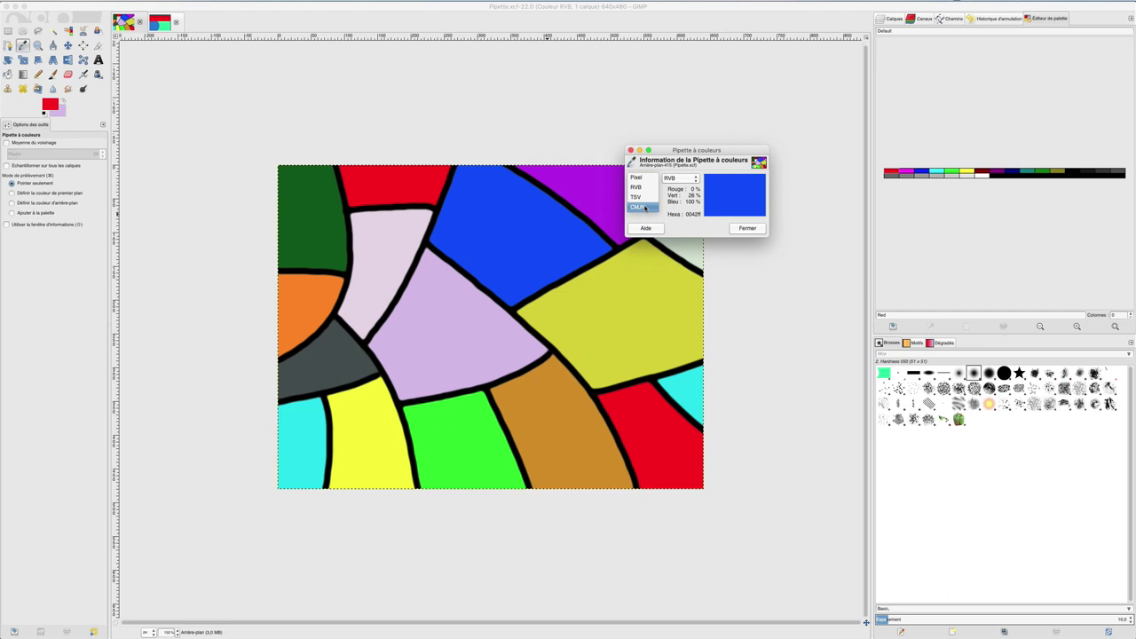
click(645, 207)
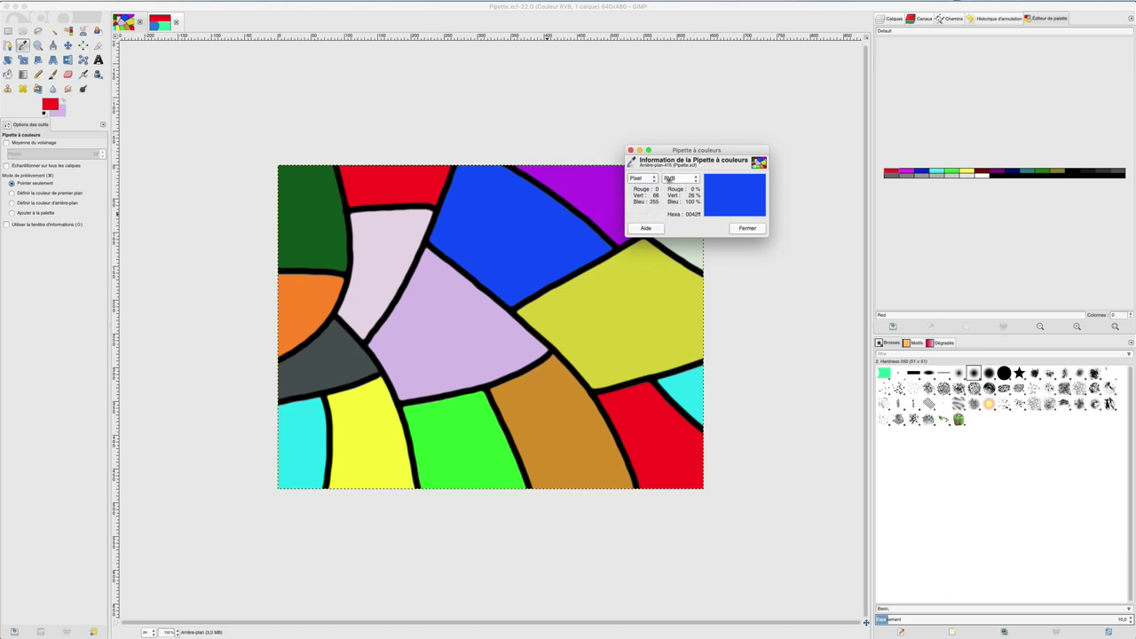
click(642, 183)
click(688, 179)
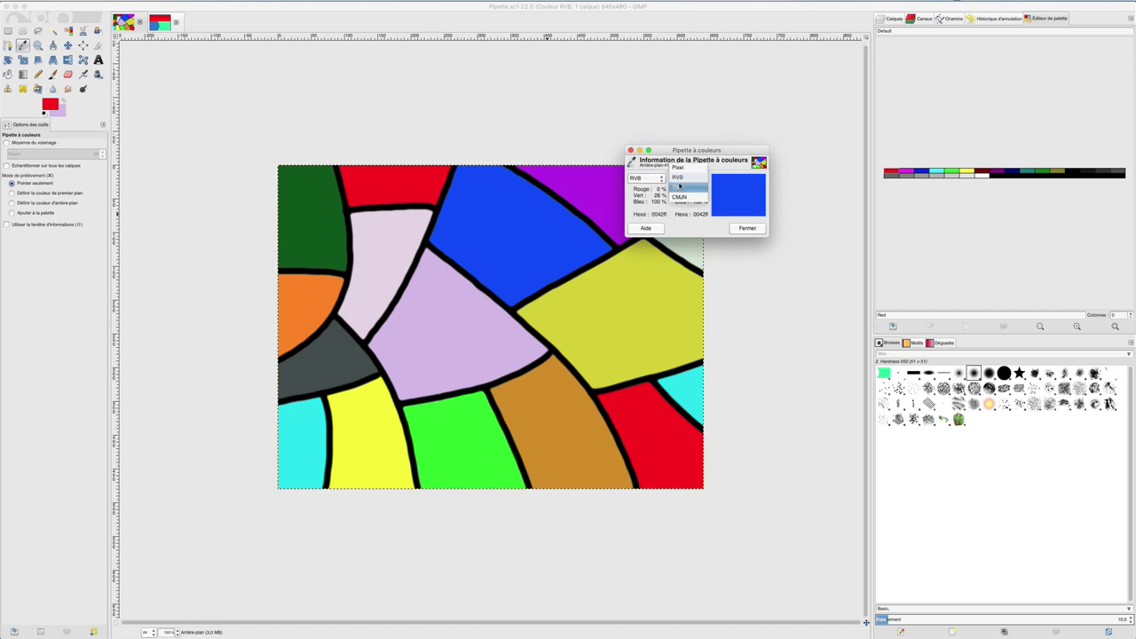
click(687, 191)
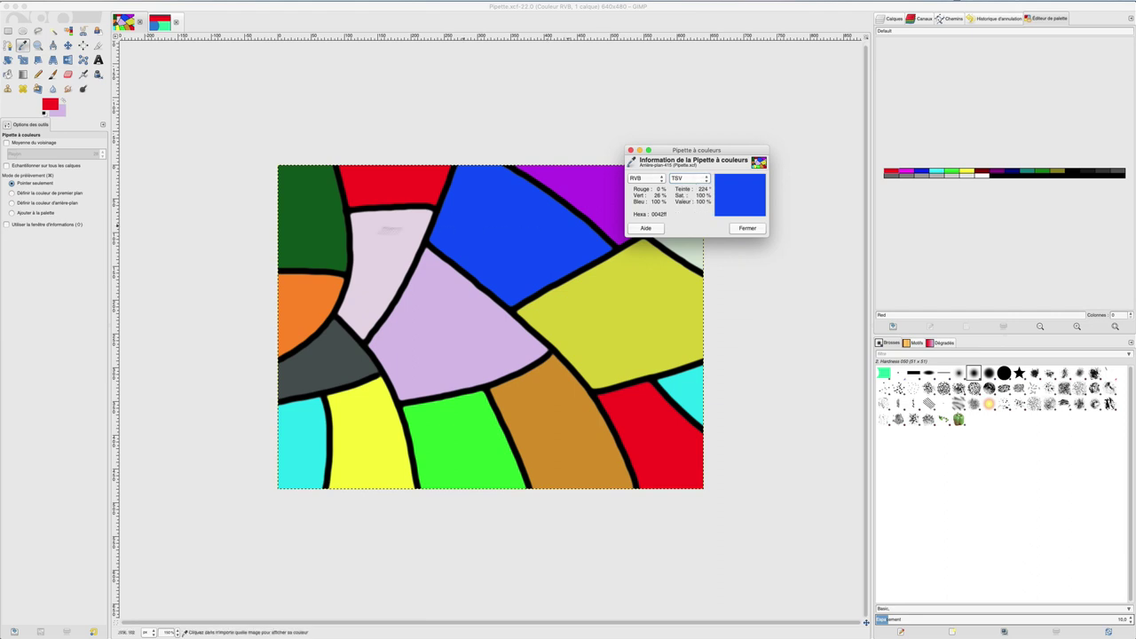
Pick the light pink e5d4e4 as foreground, select its hex code, and close the info window
click(19, 193)
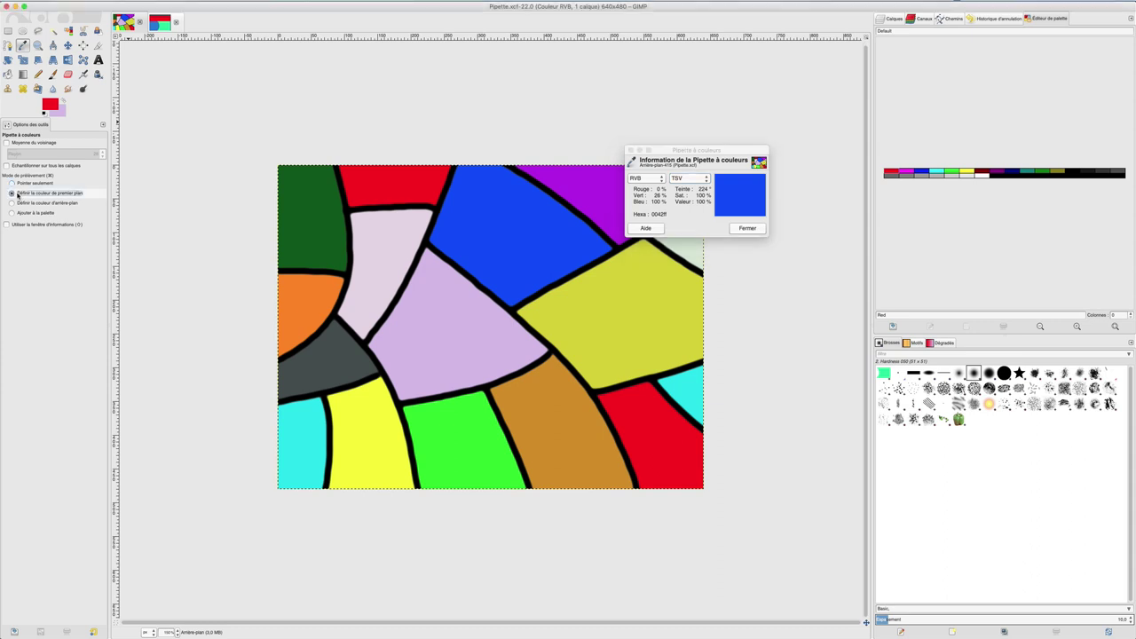
click(418, 218)
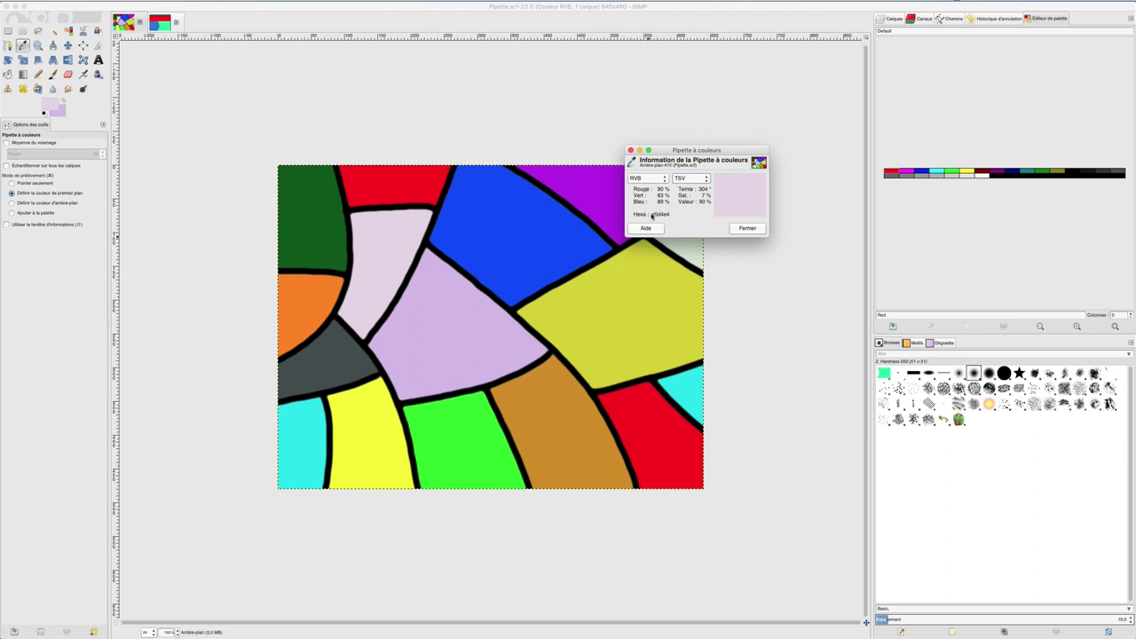
drag(651, 214, 671, 214)
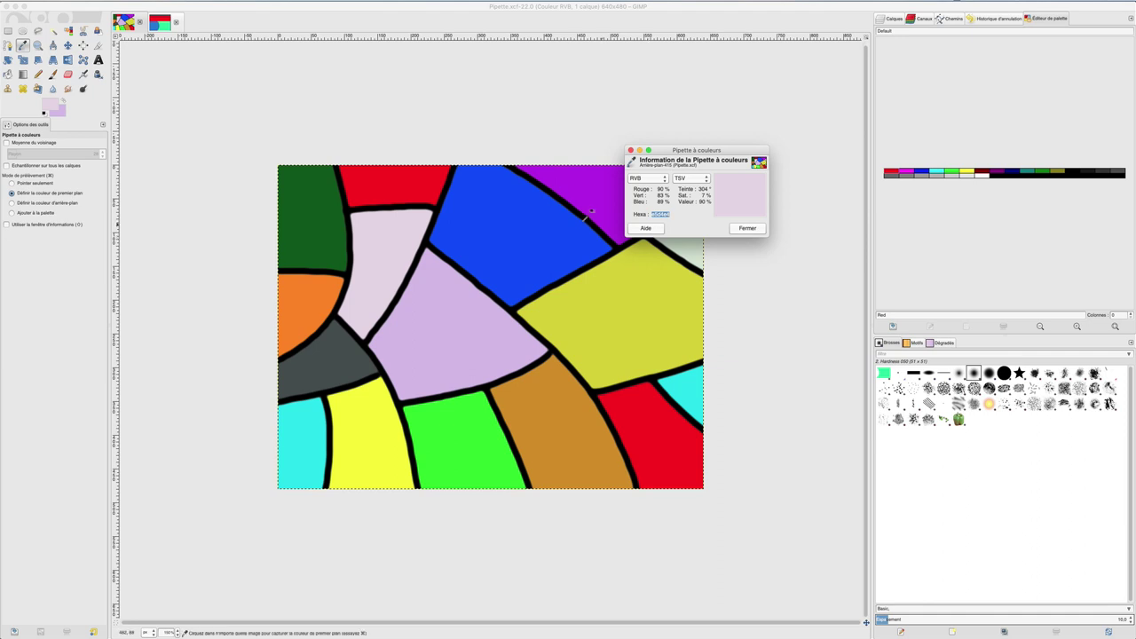
click(631, 150)
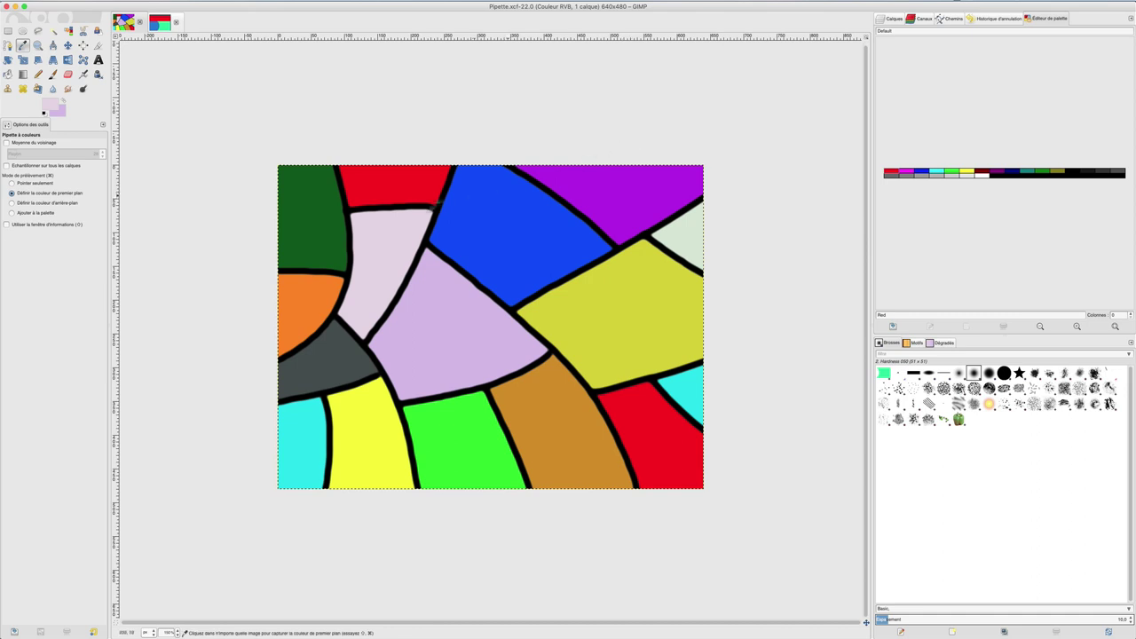
Pick red as foreground and the blue patch as background, then set picks to 'Ajouter à la palette'
click(386, 182)
click(14, 203)
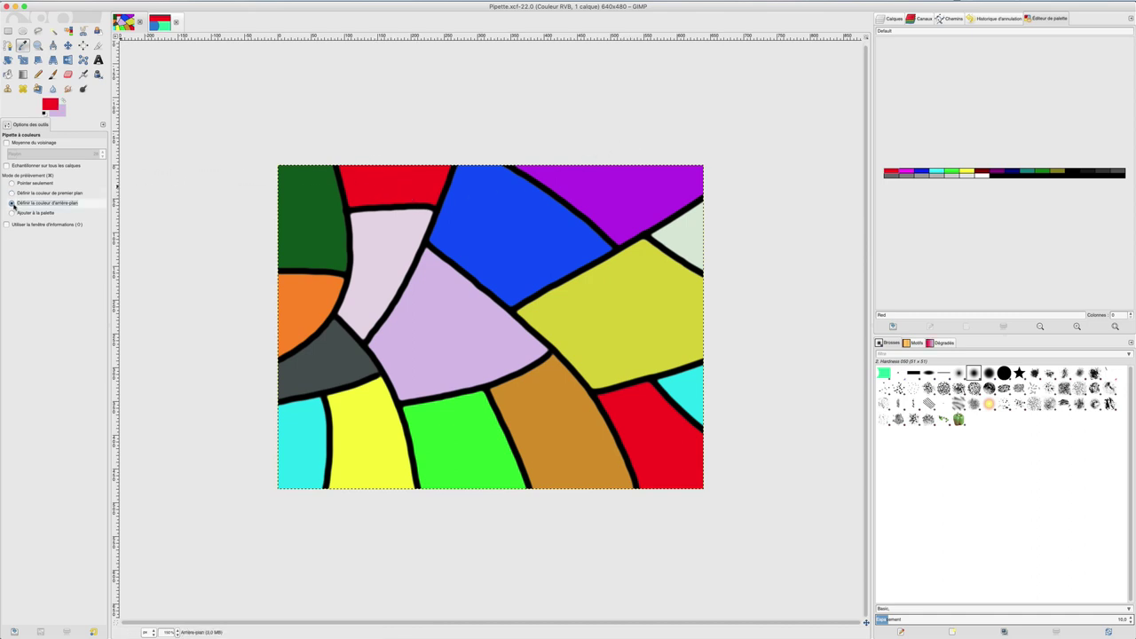
click(471, 204)
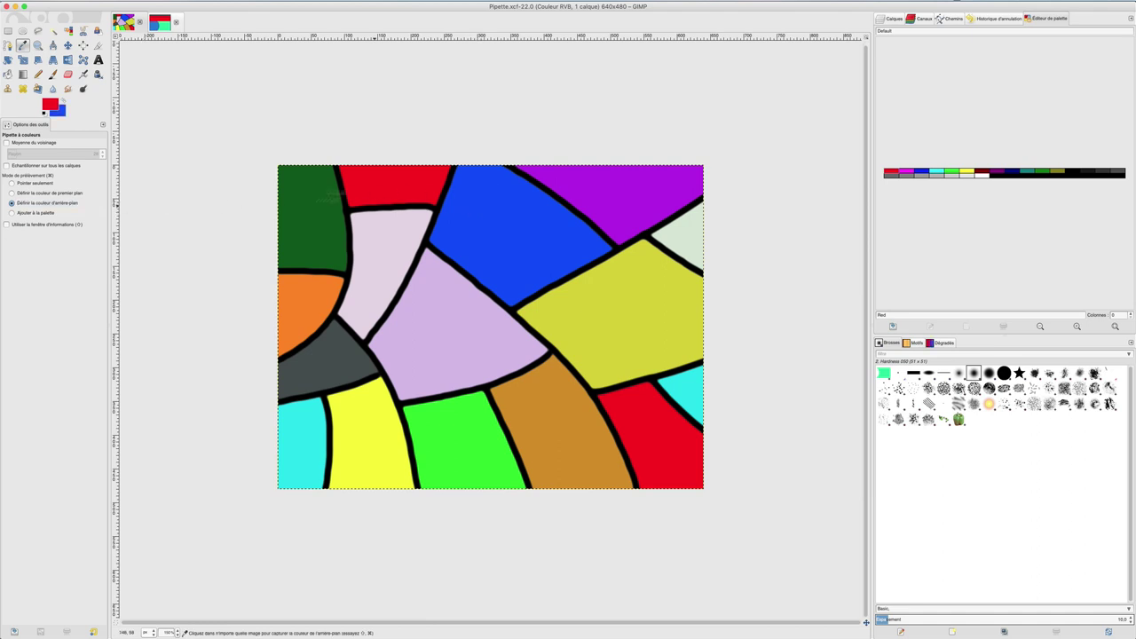
click(12, 214)
Enable 'Moyenne du voisinage', add red to the palette, then sample pure red as foreground
click(8, 143)
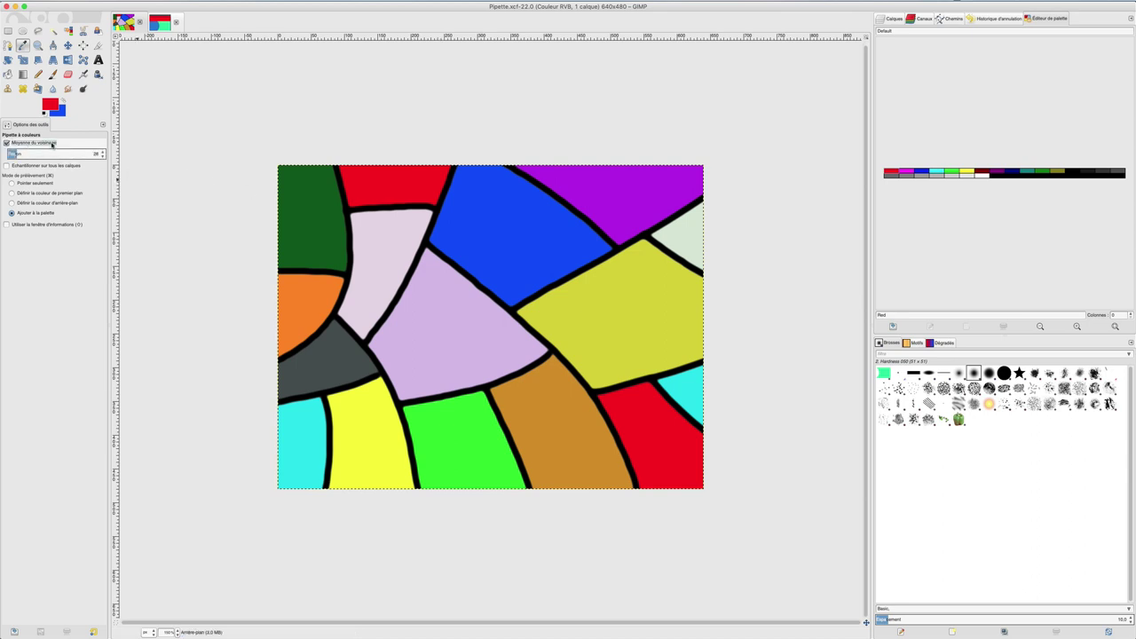
click(396, 182)
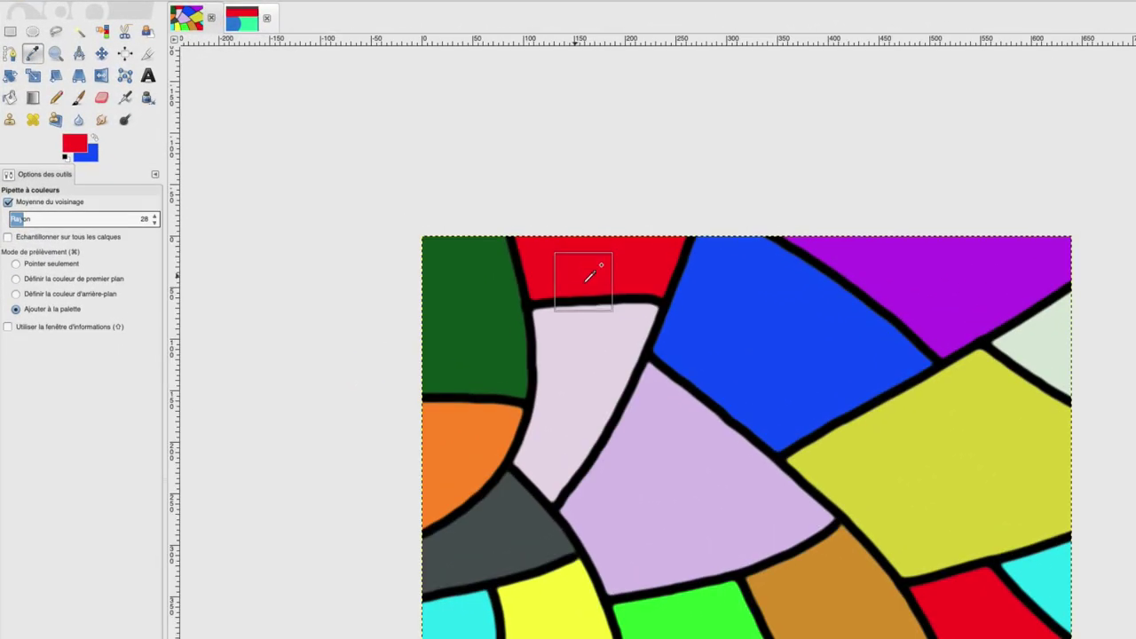
click(16, 279)
click(590, 261)
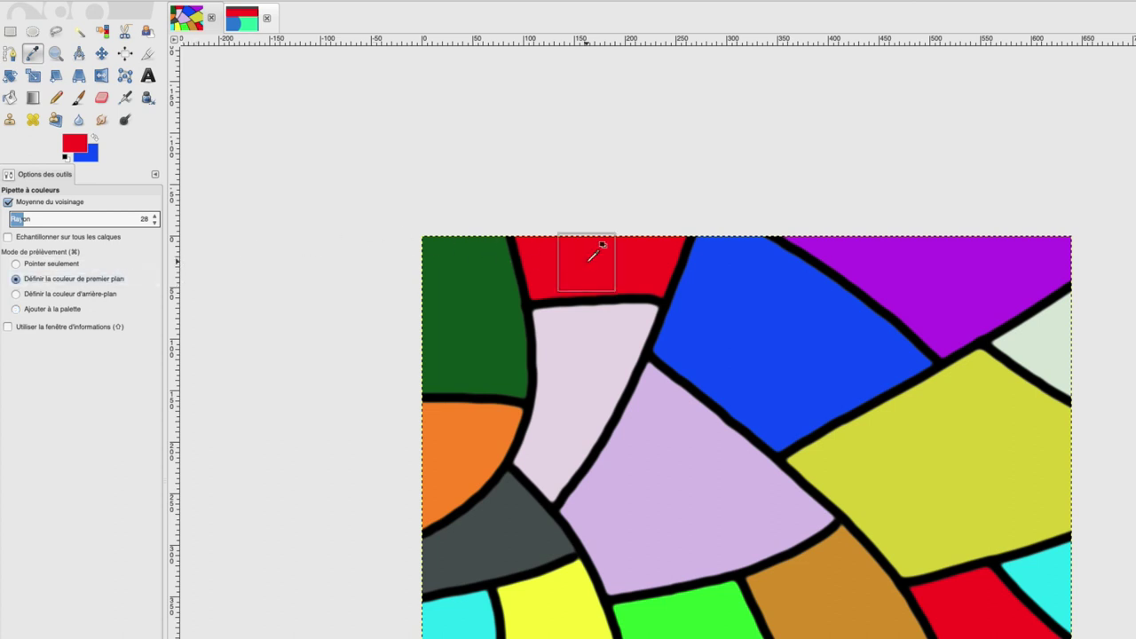
drag(589, 261, 594, 289)
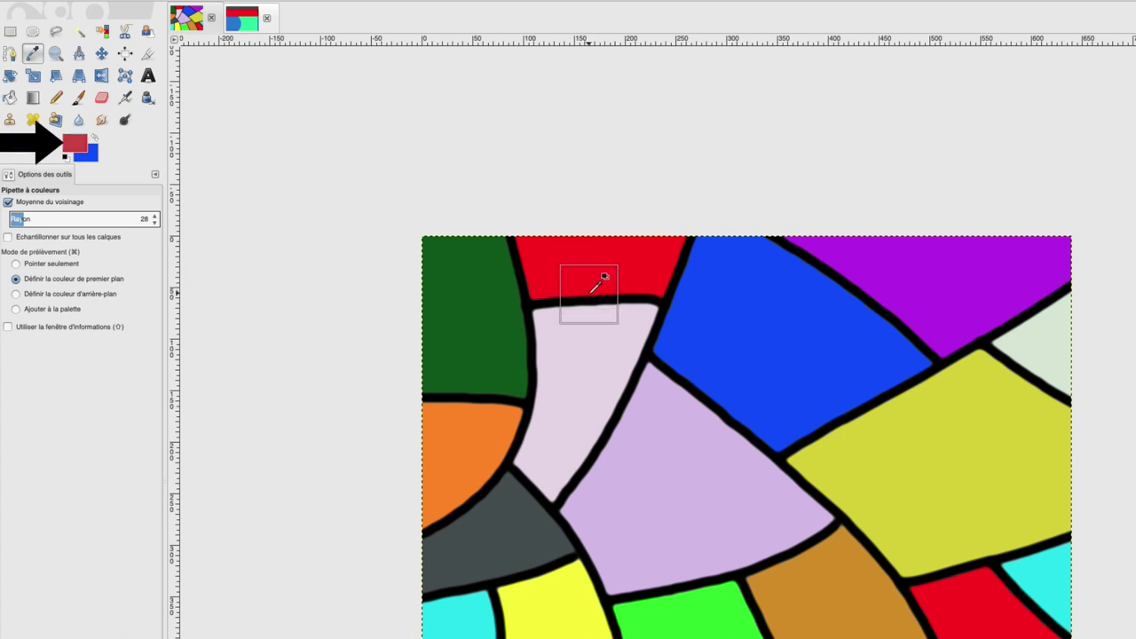
drag(593, 289, 593, 265)
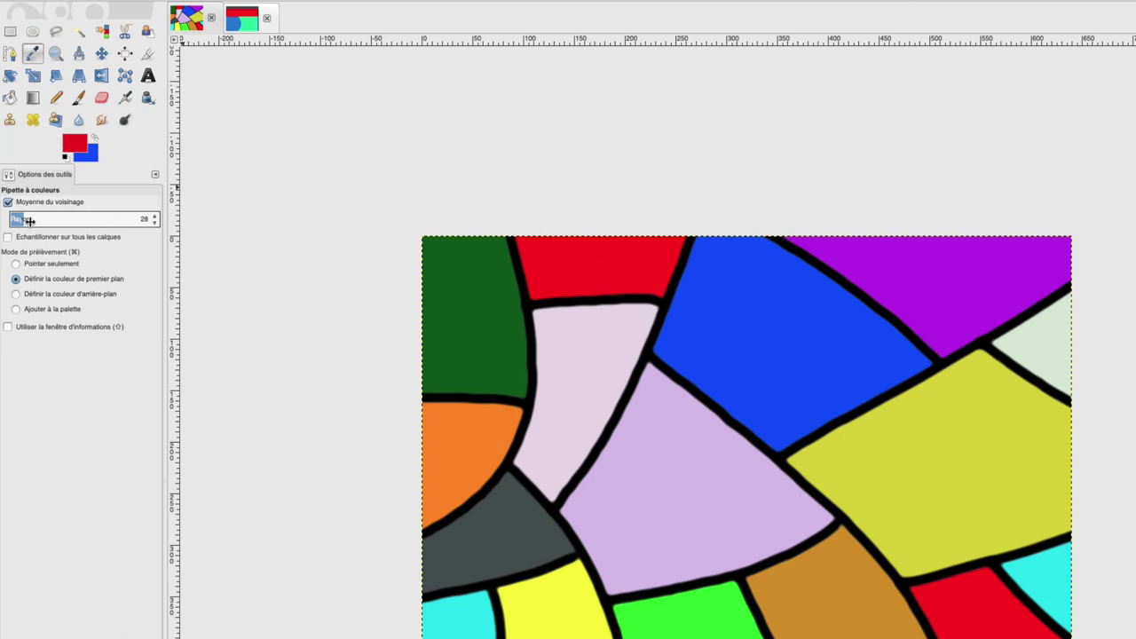
Pick an averaged mauve at Rayon 119, reset Rayon to 26, and bring Pipette00.xcf forward
drag(30, 221, 65, 220)
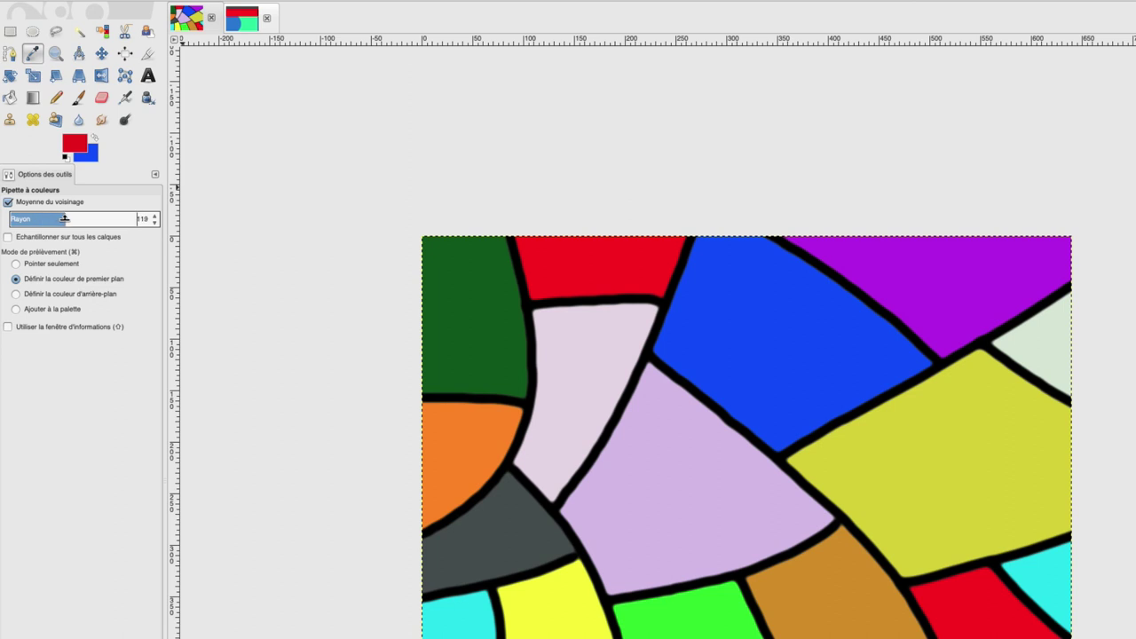
drag(581, 261, 591, 270)
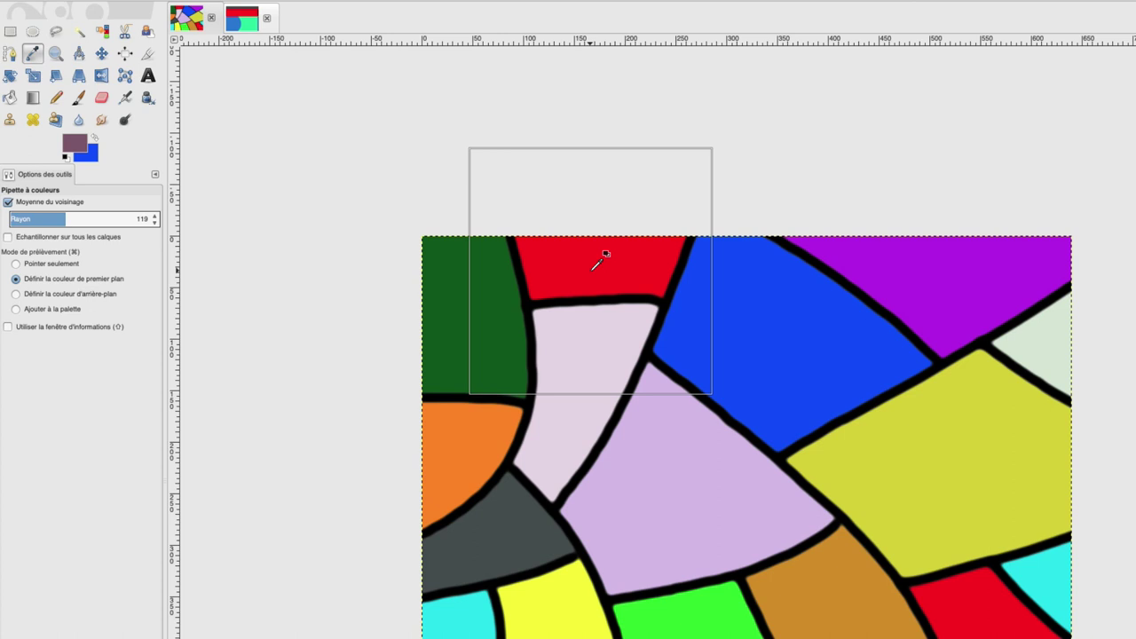
drag(592, 269, 592, 269)
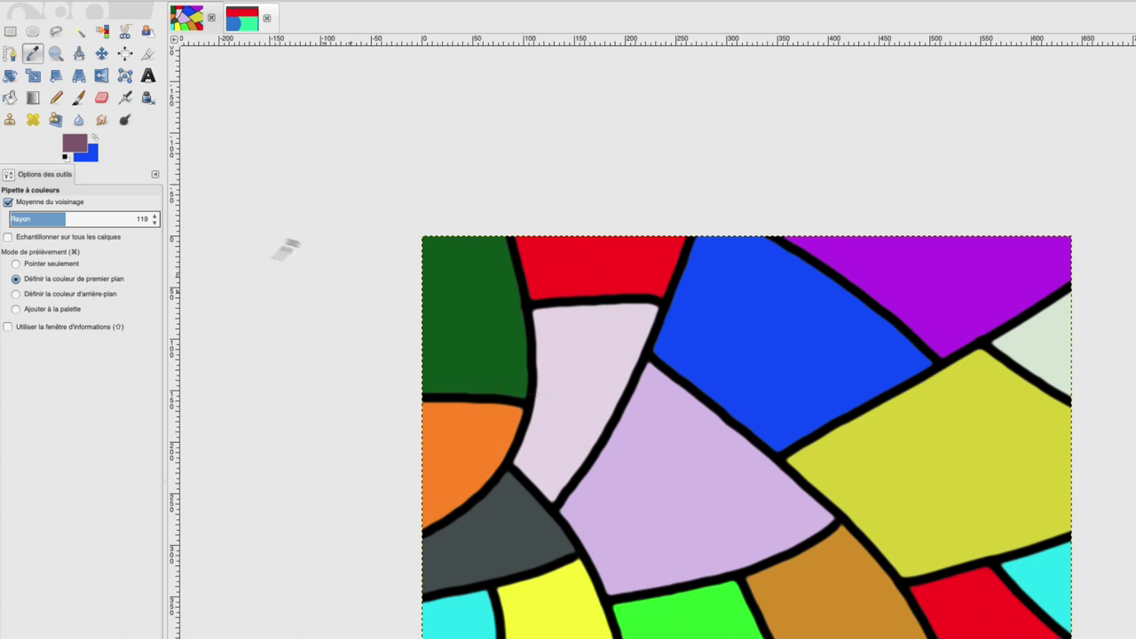
drag(69, 218, 19, 218)
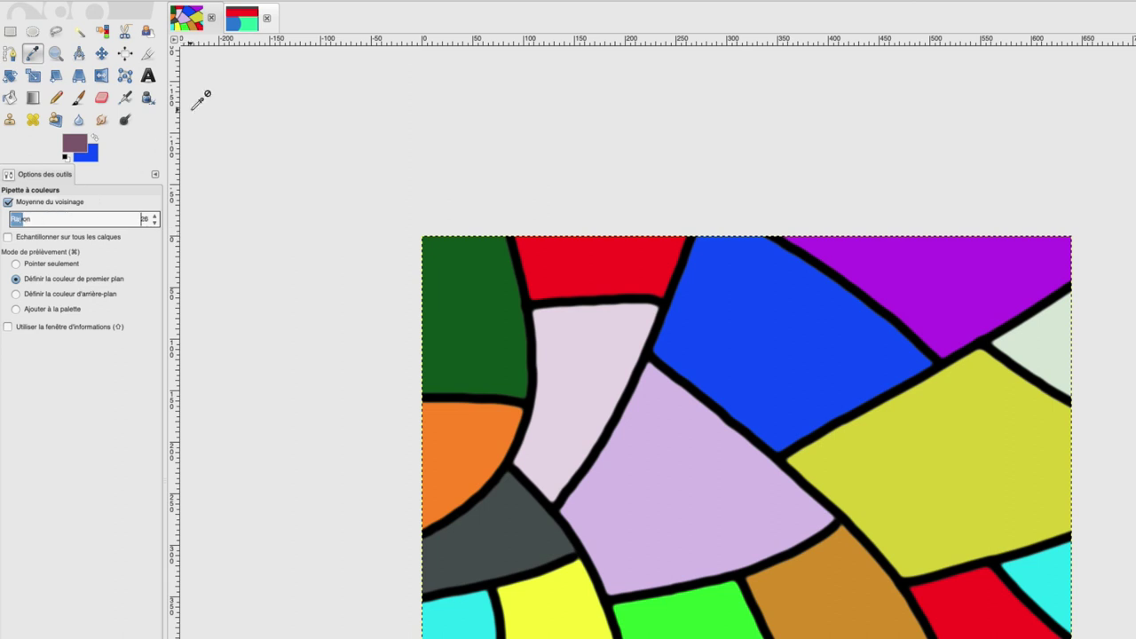
click(243, 19)
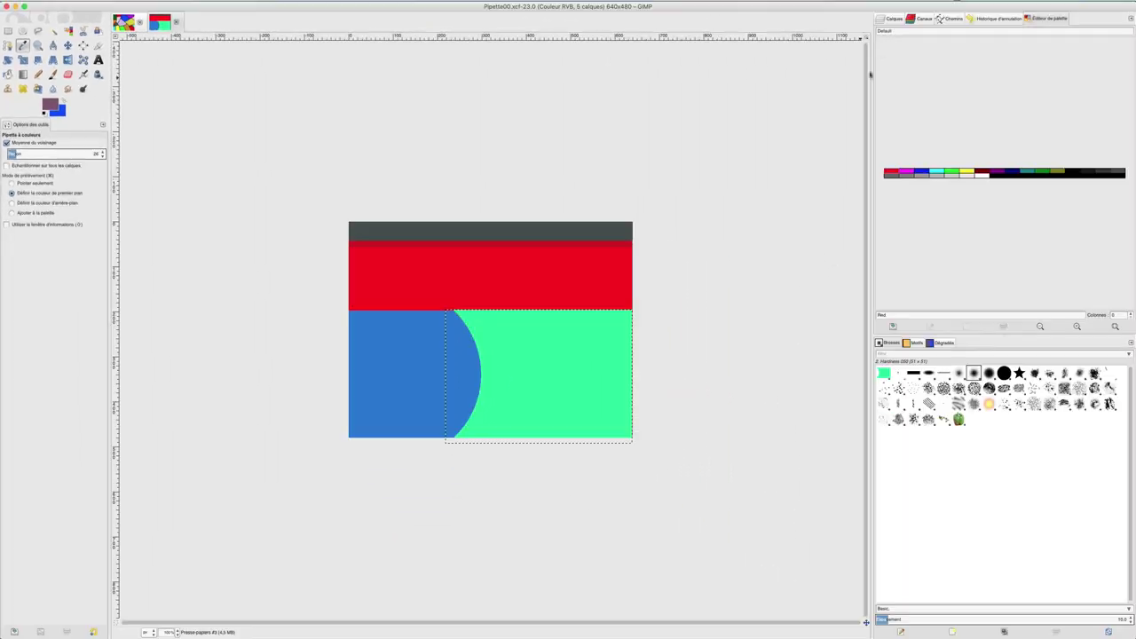
Enable 'Echantillonner sur tous les calques' and pick grey, red, blue, then green as foreground
click(892, 19)
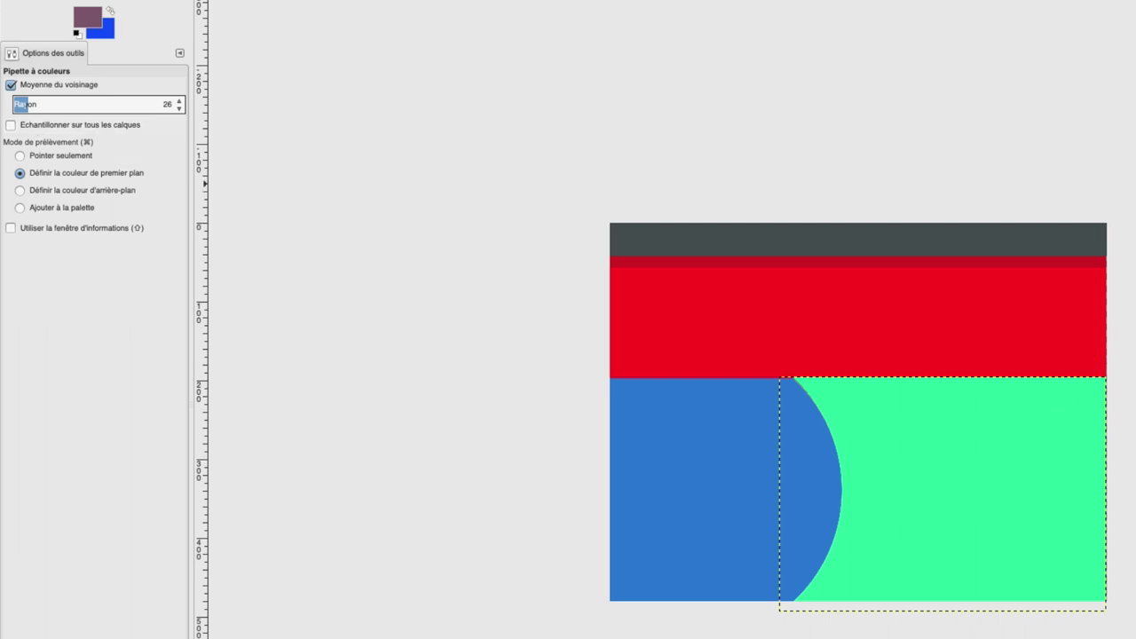
click(11, 126)
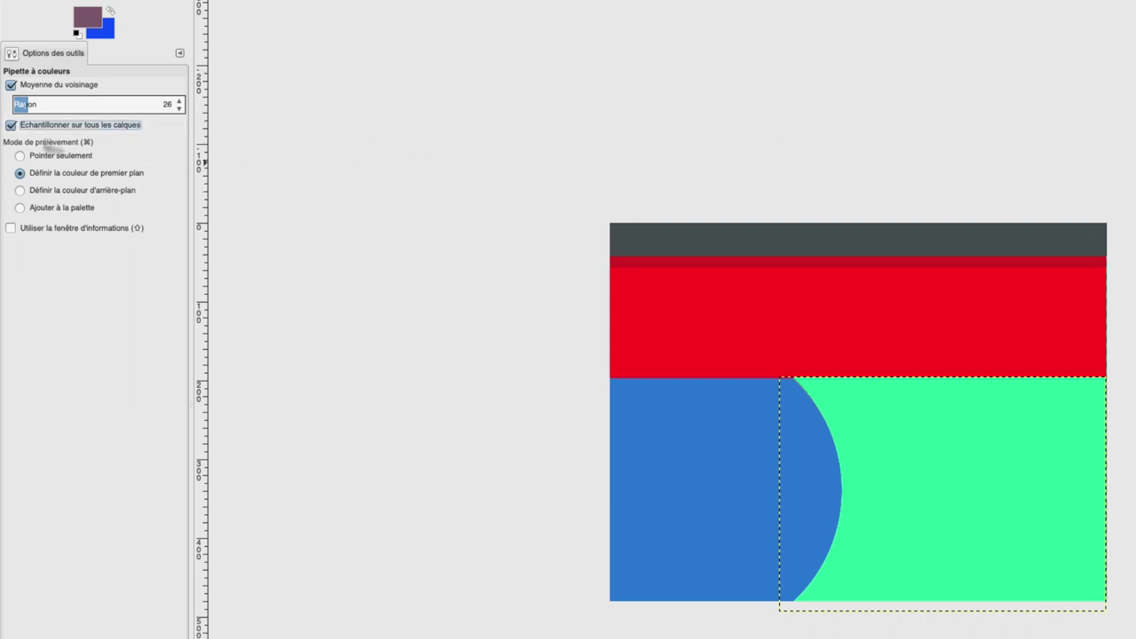
click(789, 244)
click(791, 289)
click(727, 399)
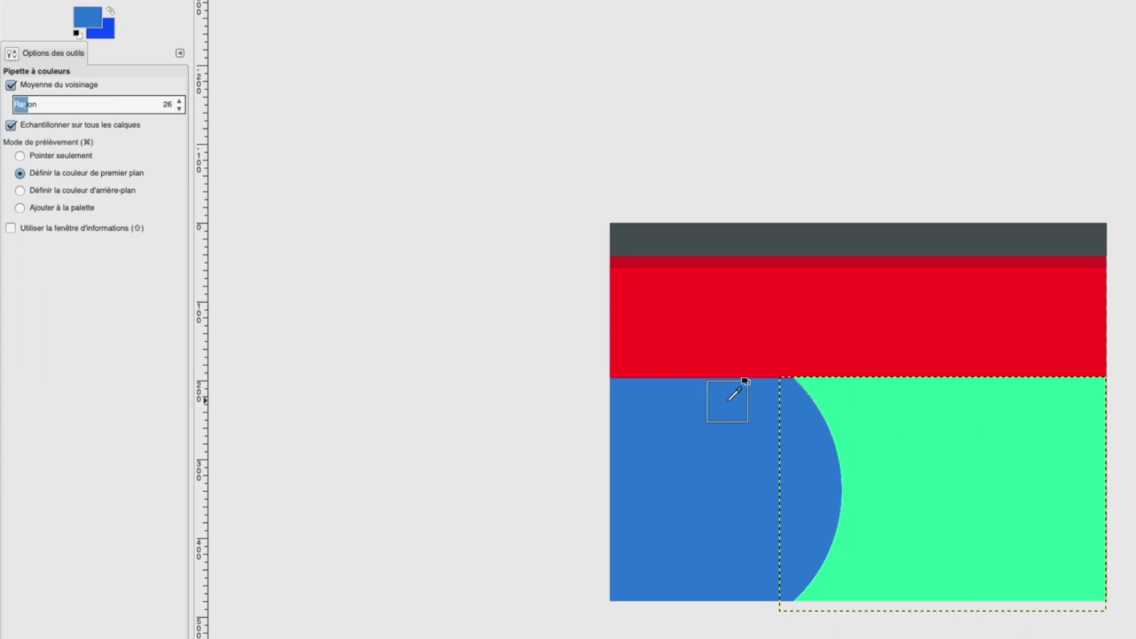
click(871, 431)
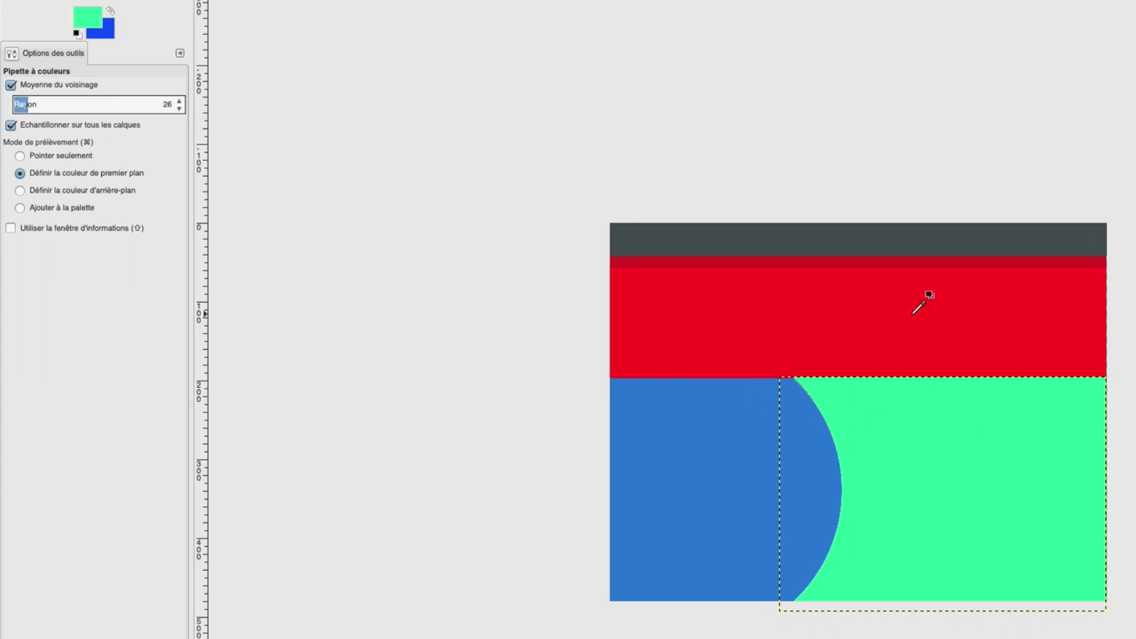